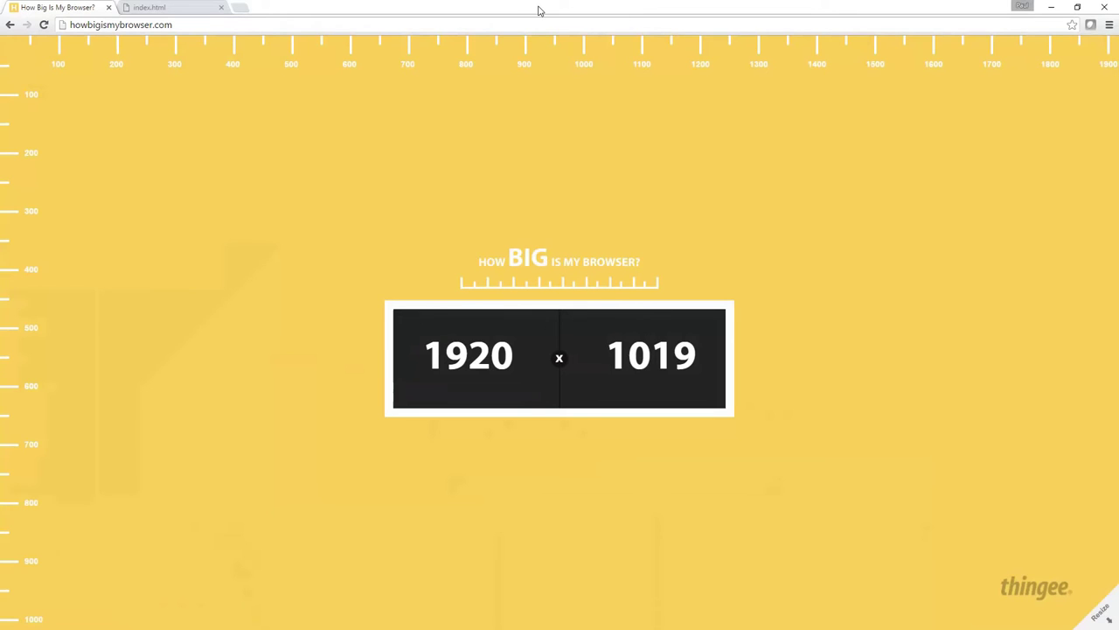
# Restore, shrink, maximize, then move and enlarge Chrome to compare the viewport readings at each size.
pyautogui.moveTo(536, 9); pyautogui.dragTo(542, 45)
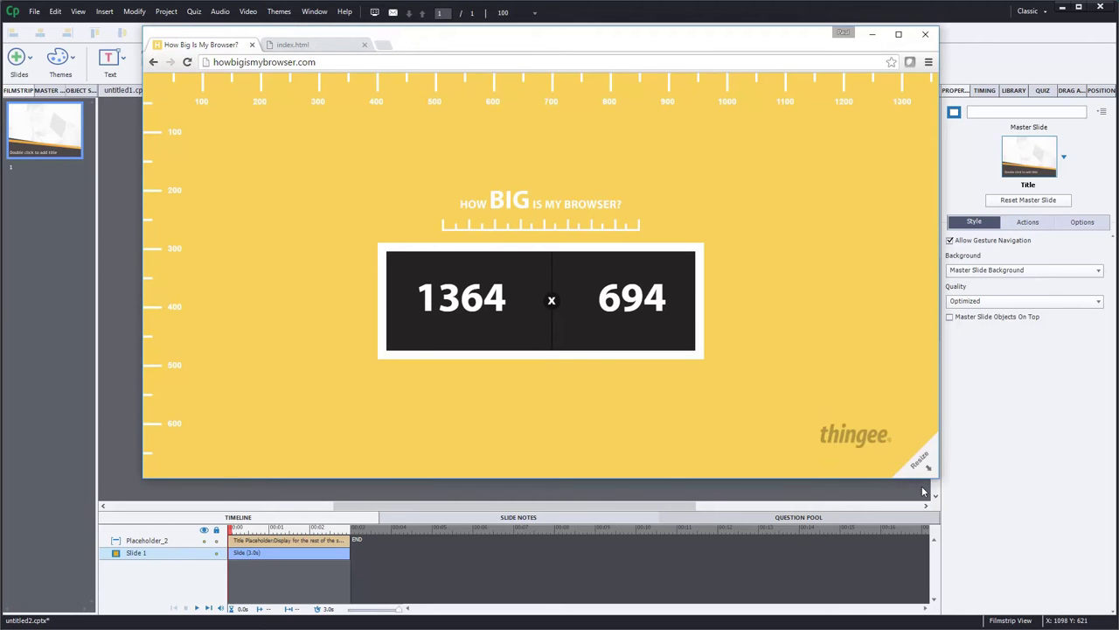
pyautogui.moveTo(932, 477); pyautogui.dragTo(969, 507)
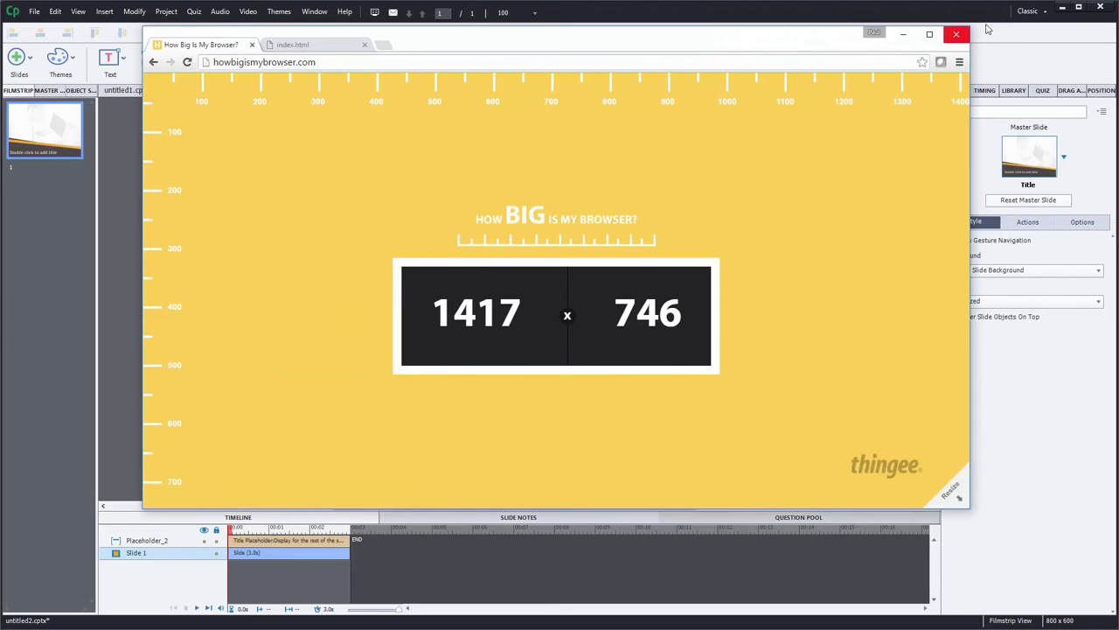
pyautogui.click(929, 34)
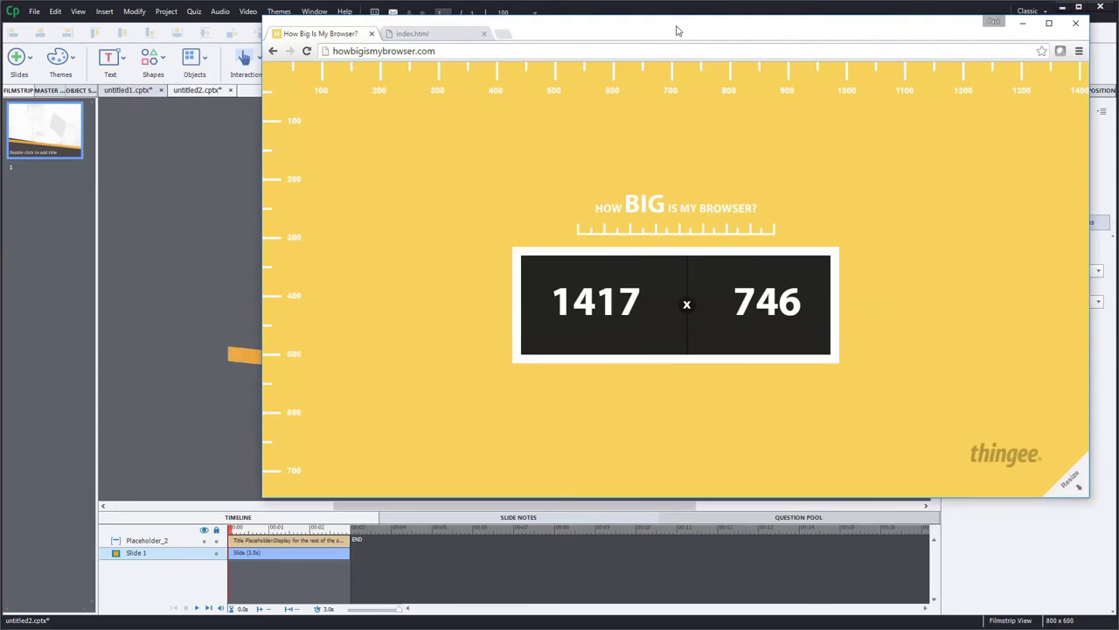
pyautogui.moveTo(680, 7); pyautogui.dragTo(444, 41)
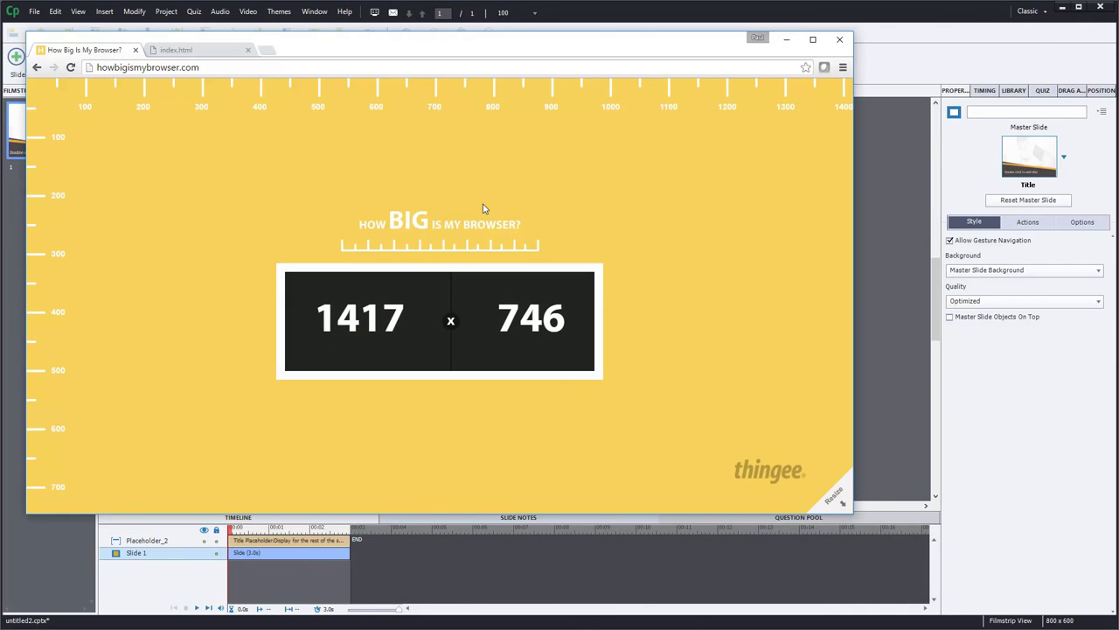
pyautogui.moveTo(851, 513); pyautogui.dragTo(1017, 558)
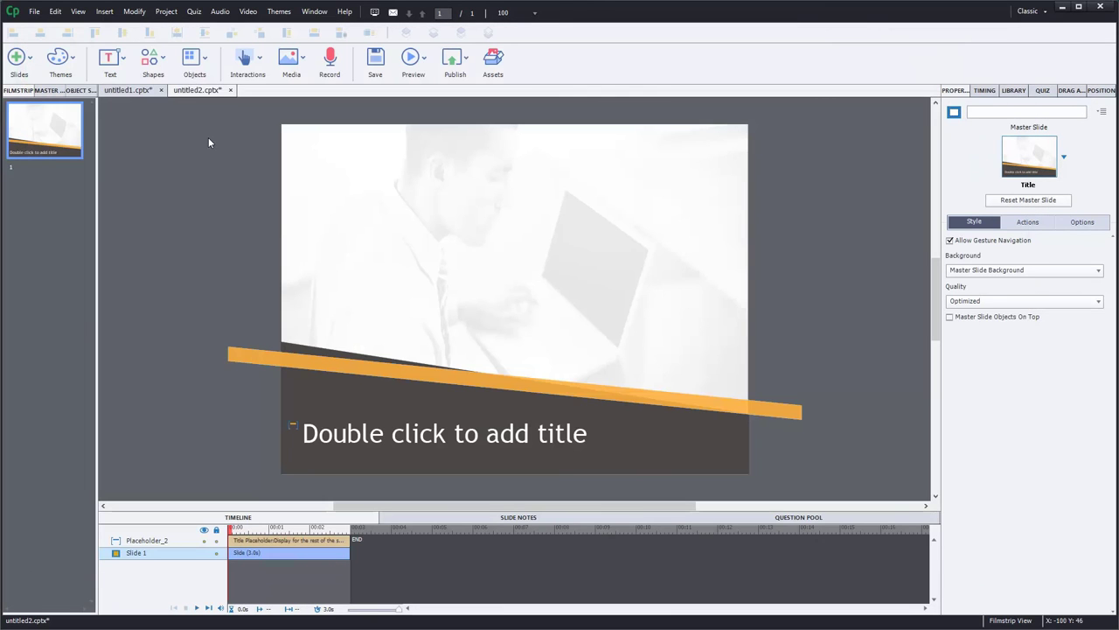
# In untitled1, preview the Custom Tablet, Tablet Portrait, mobile landscape and Mobile Portrait breakpoints, then Desktop.
pyautogui.click(129, 90)
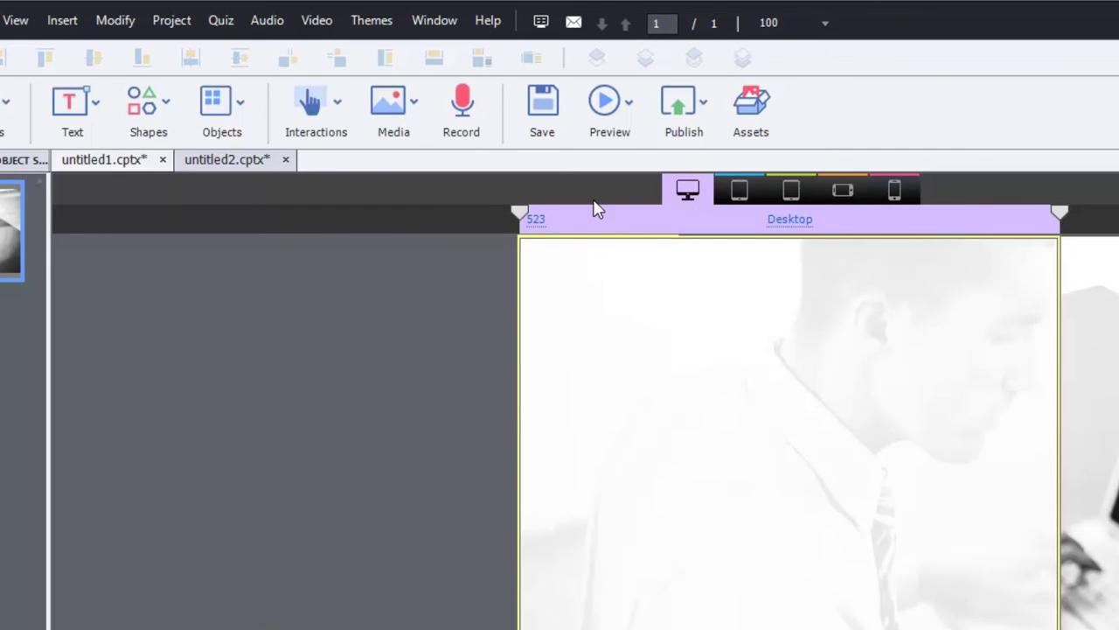
pyautogui.click(739, 193)
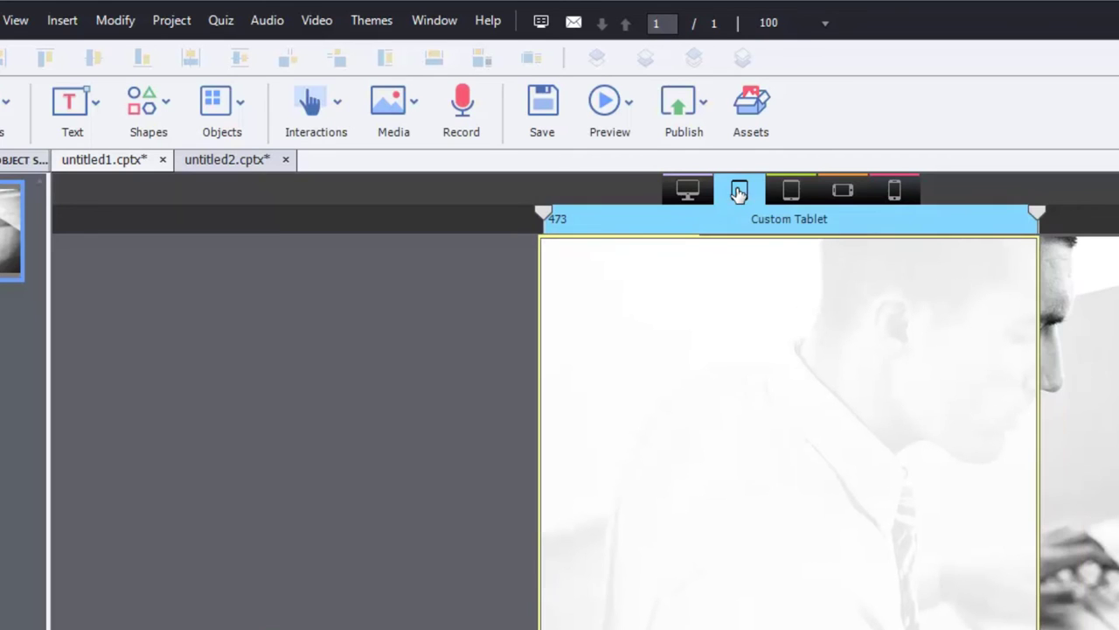
pyautogui.click(790, 192)
pyautogui.click(842, 192)
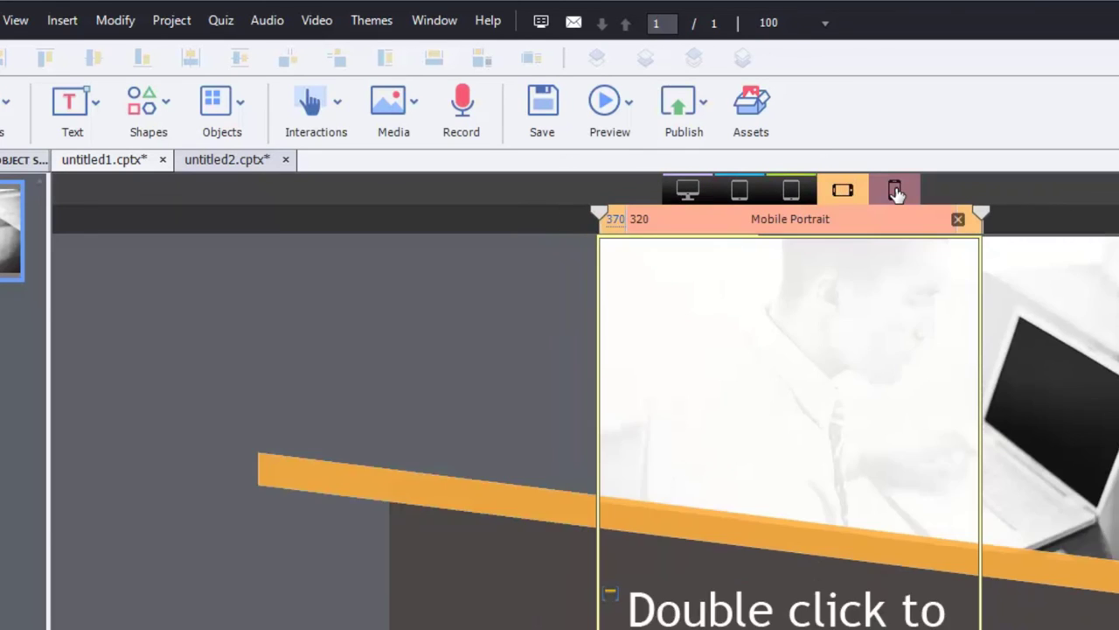
pyautogui.click(894, 191)
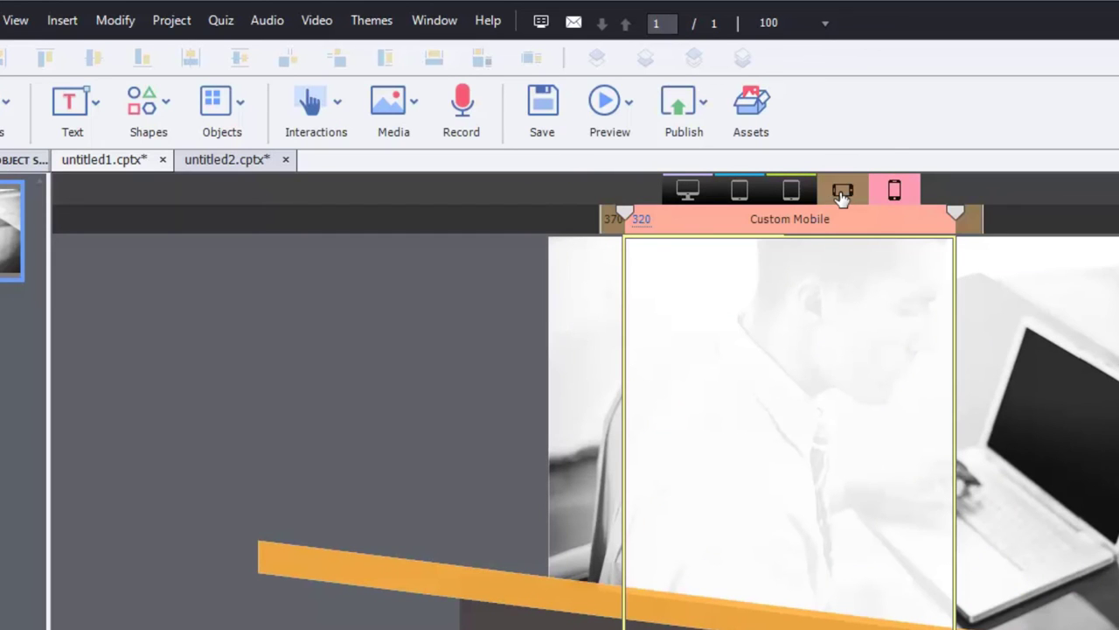
pyautogui.click(688, 189)
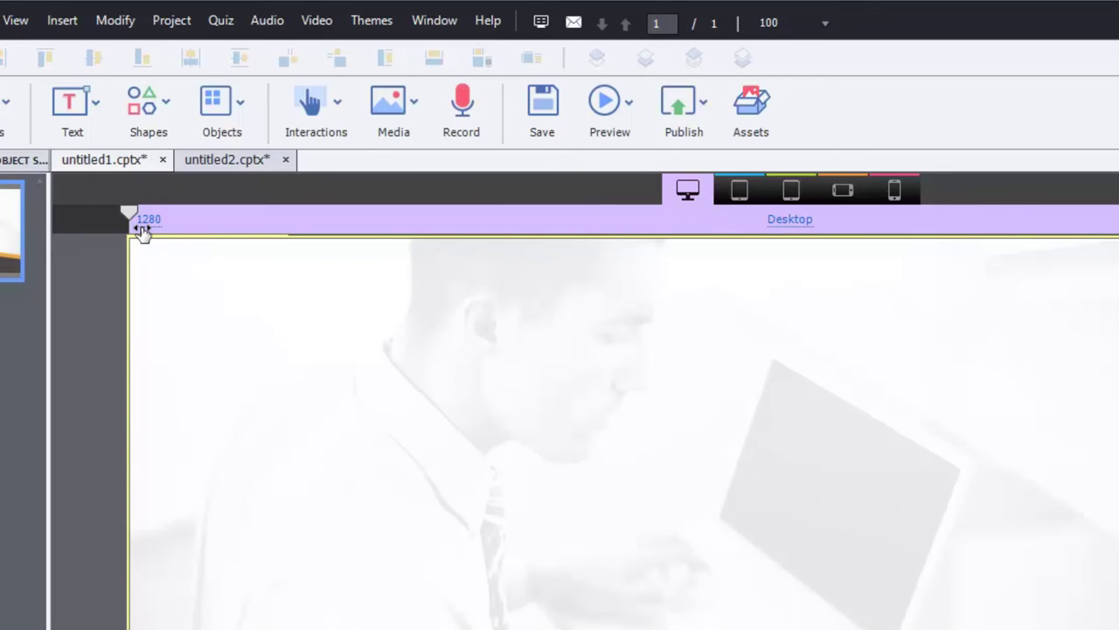
# Cycle through the tablet and mobile breakpoints again, widen the Mobile Portrait preview, and return to Desktop.
pyautogui.click(739, 190)
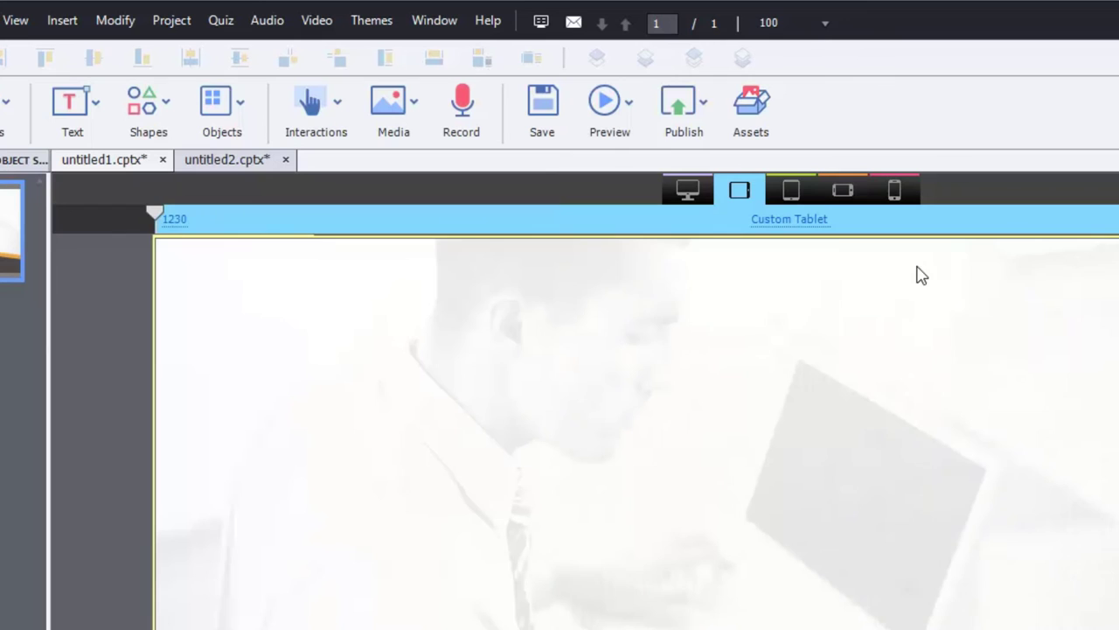
pyautogui.click(790, 190)
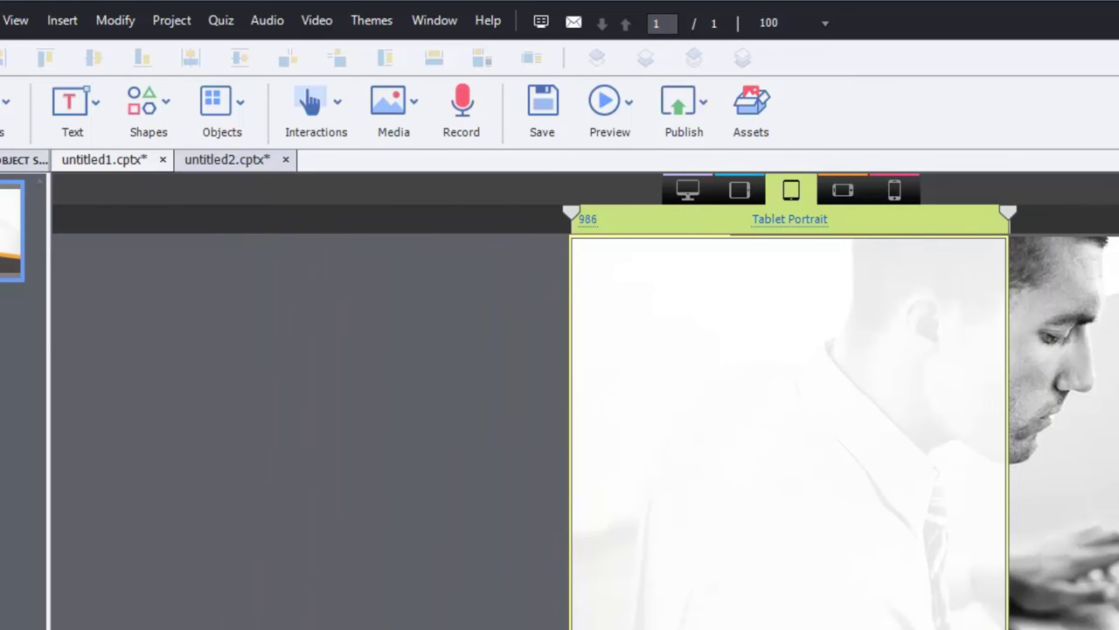
pyautogui.click(937, 229)
pyautogui.click(843, 190)
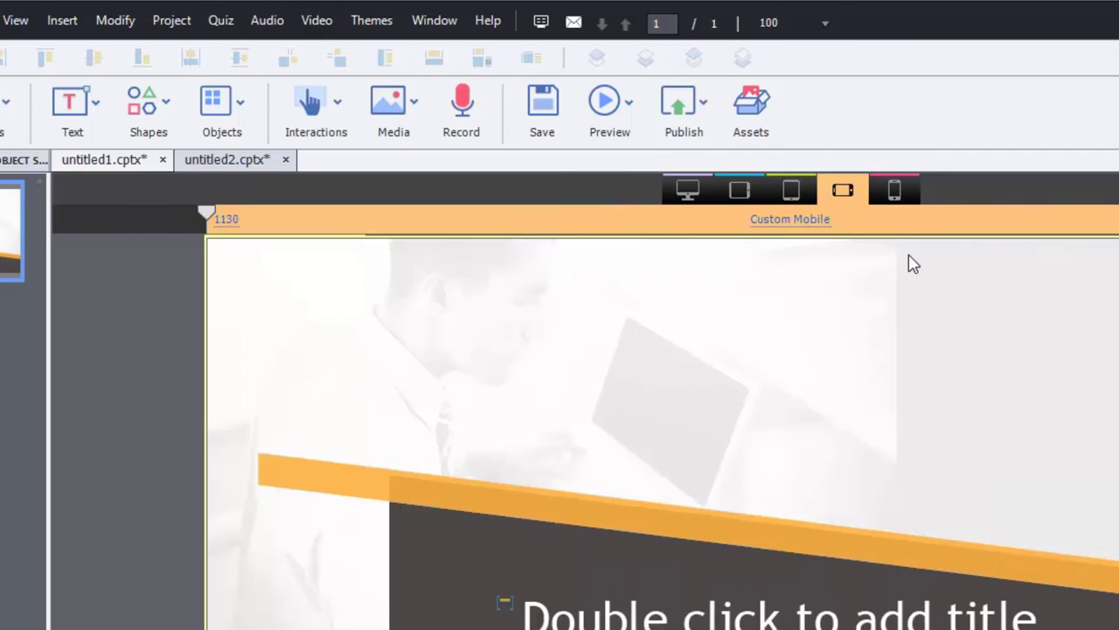
pyautogui.click(894, 189)
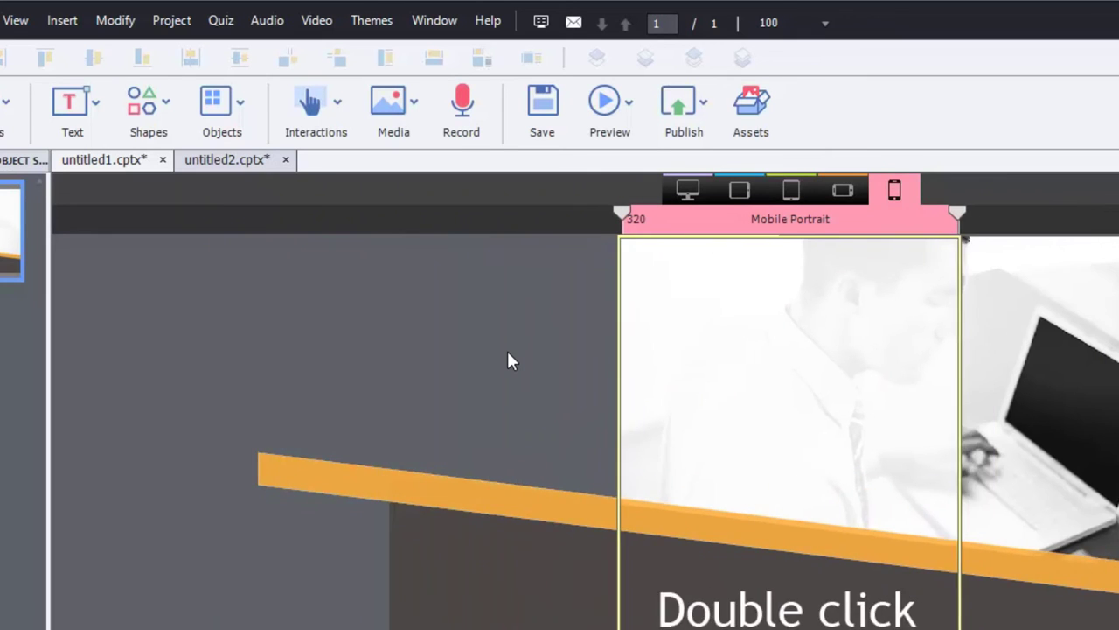
pyautogui.moveTo(644, 218); pyautogui.dragTo(1084, 240)
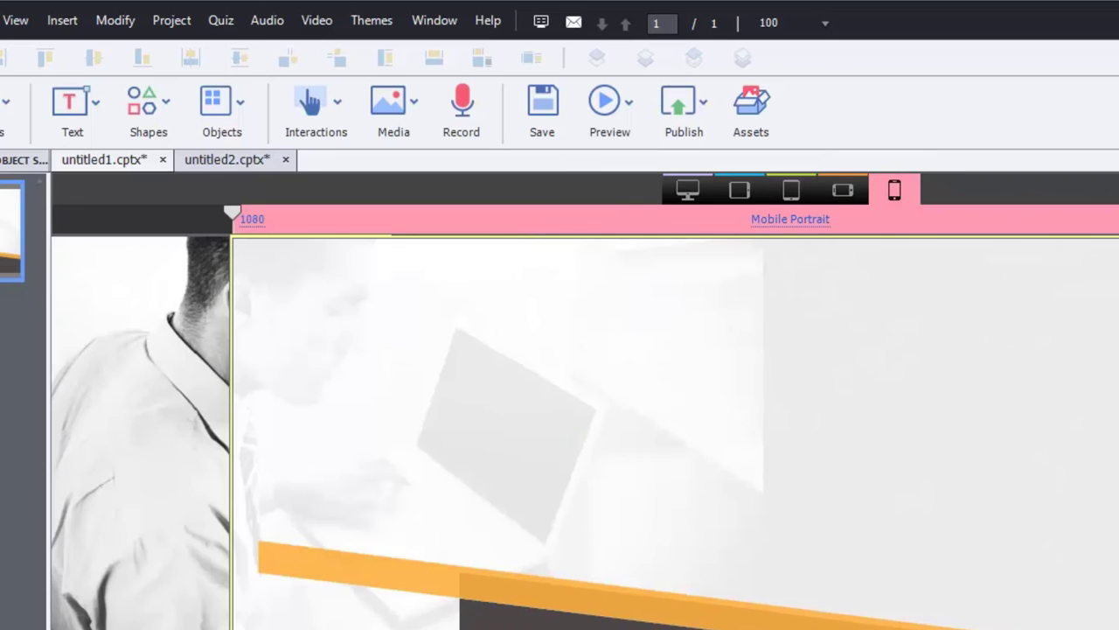
pyautogui.click(688, 190)
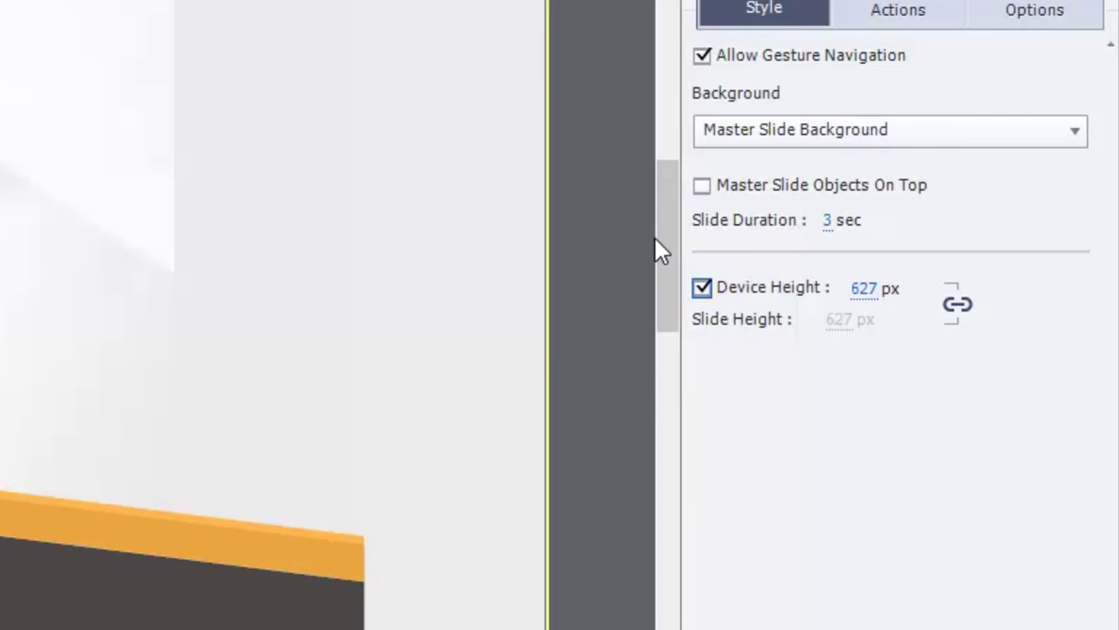
# Enable Device Height at 627 px on the Desktop slide, matching Slide Height.
pyautogui.moveTo(665, 243); pyautogui.dragTo(665, 335)
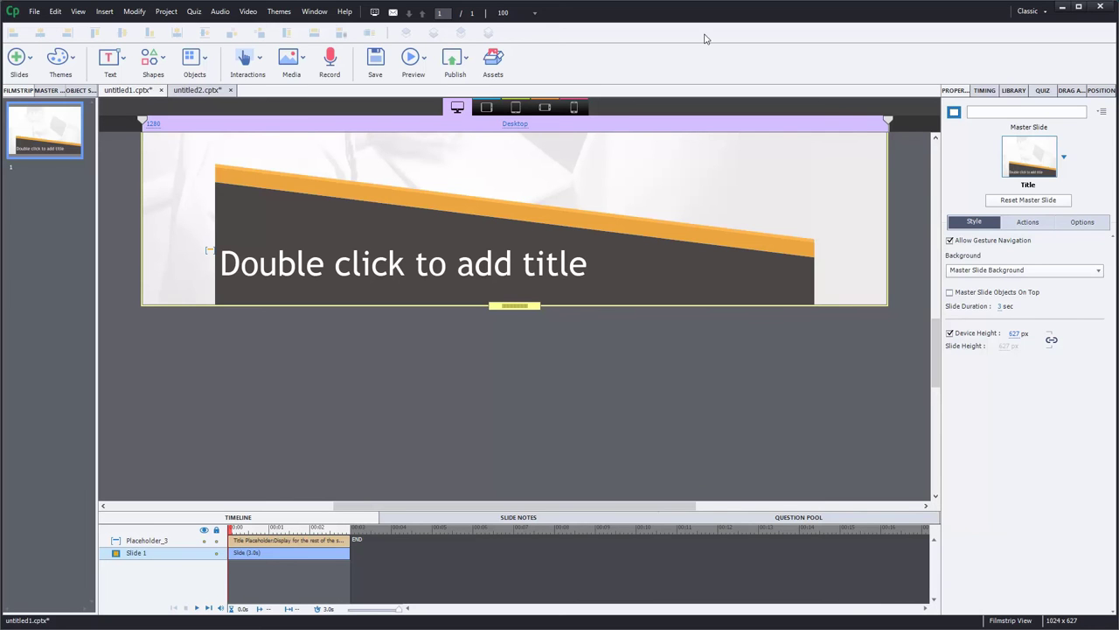
# Hide Captivate and maximize Chrome to read 1920 x 1019, then switch to Internet Explorer's 1920 x 1024 reading.
pyautogui.click(1061, 7)
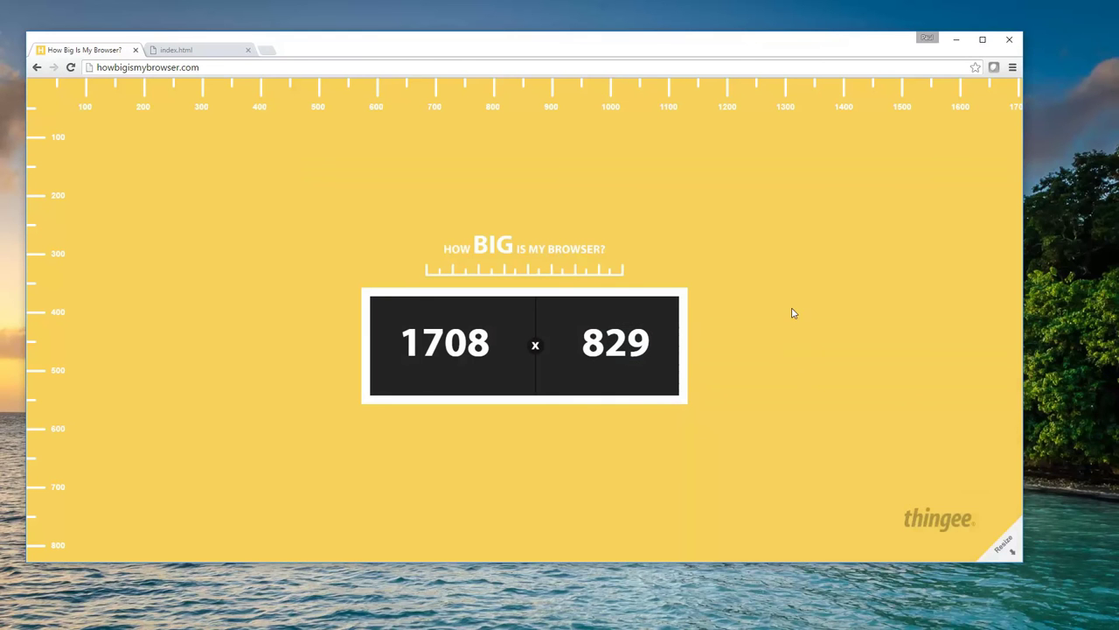
pyautogui.click(982, 40)
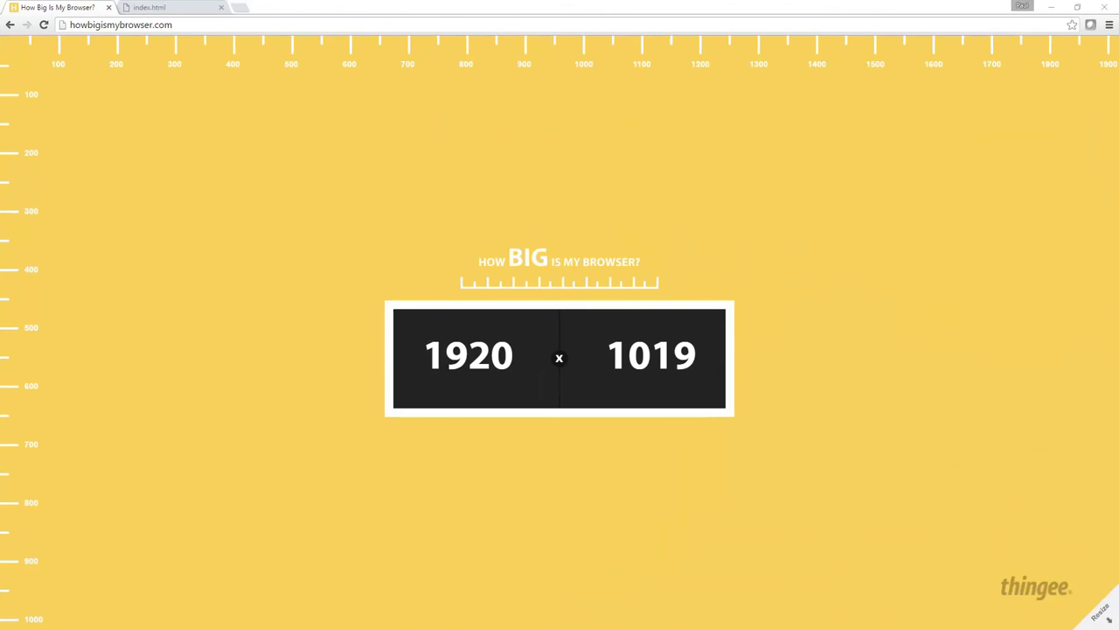
pyautogui.hotkey('alt', 'Tab')
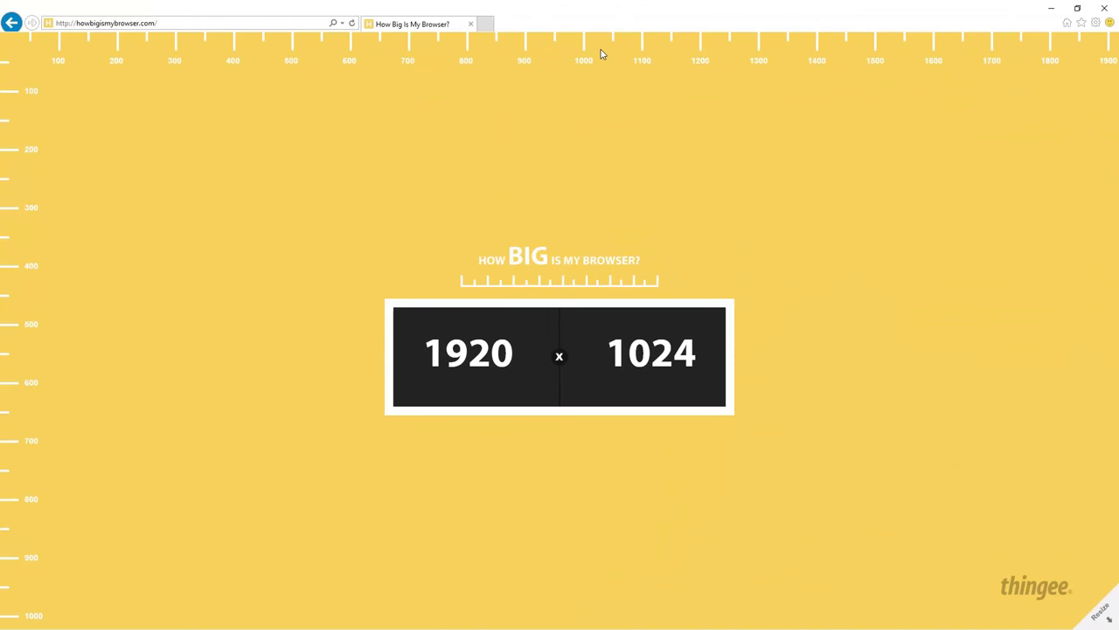
# Restore and re-maximize Internet Explorer to recheck its 1920 x 1024 viewport.
pyautogui.doubleClick(565, 12)
pyautogui.press('super+Up')
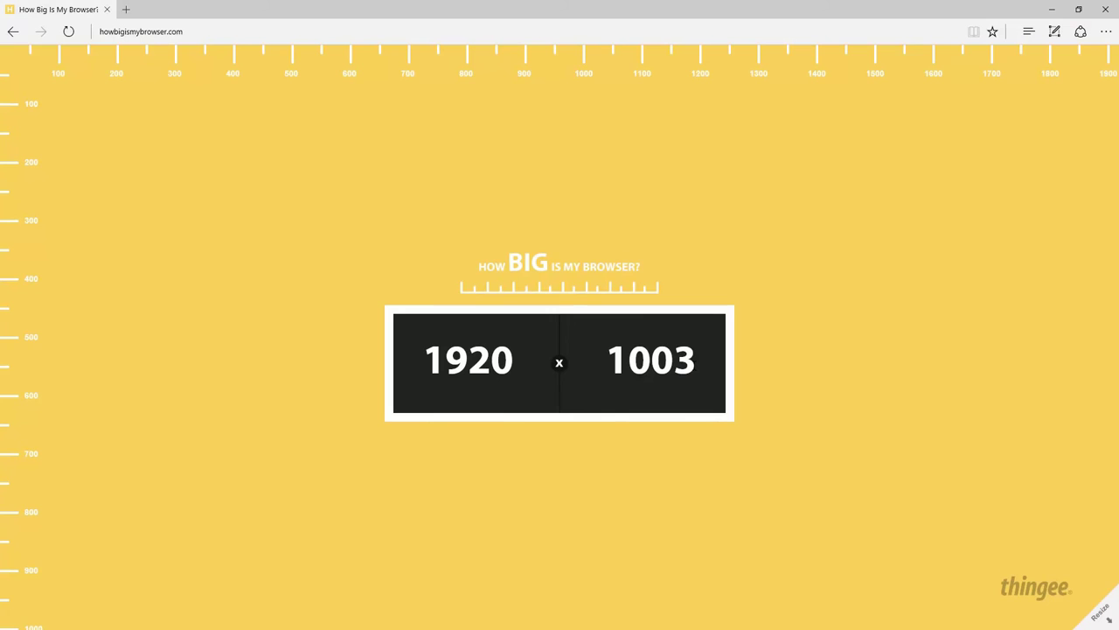
# Shrink Edge to 1200 x 855, close it, and minimize Internet Explorer so Chrome shows.
pyautogui.doubleClick(656, 9)
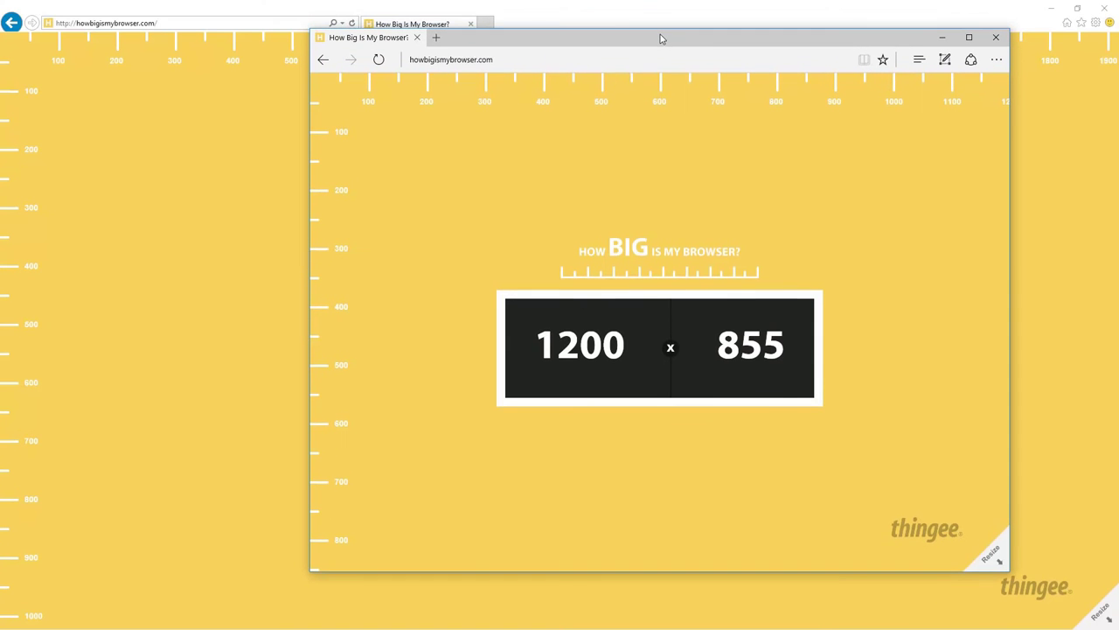
pyautogui.click(997, 38)
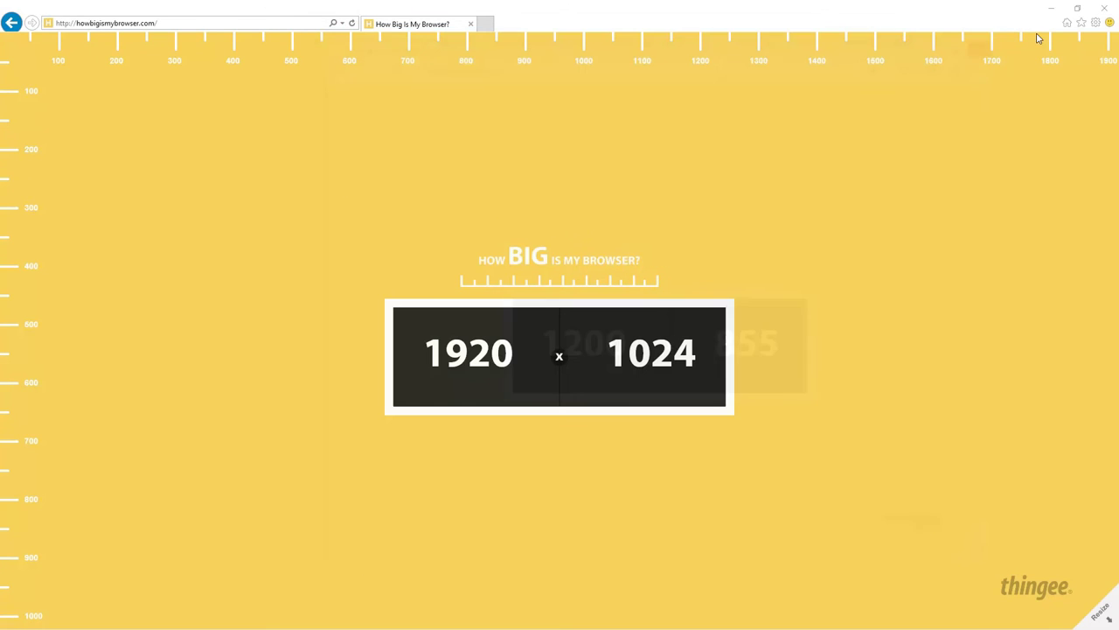
pyautogui.click(1052, 10)
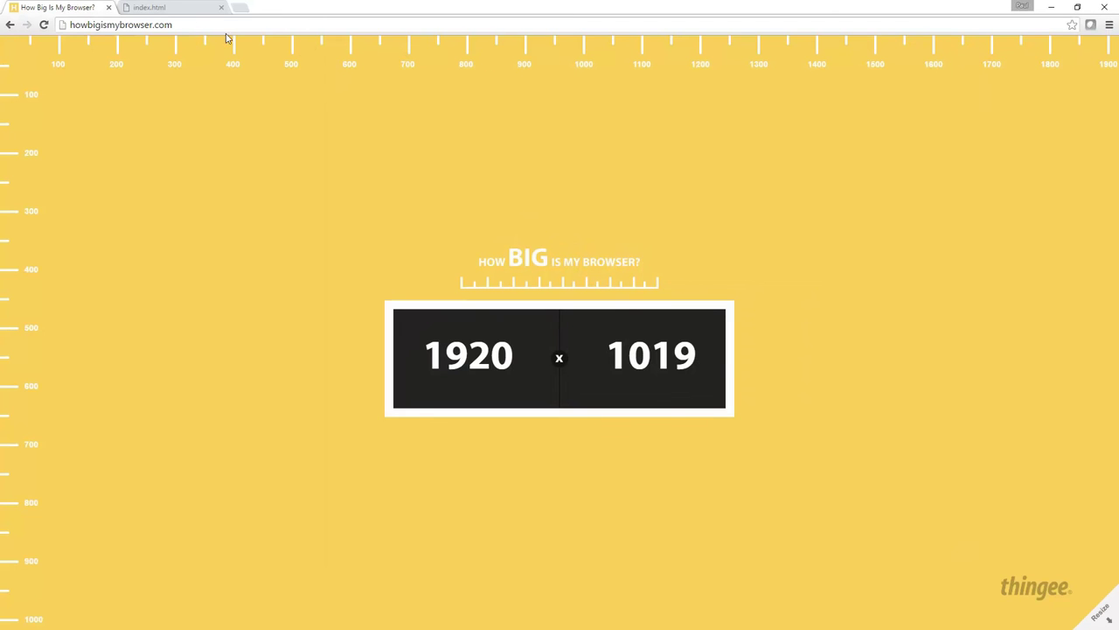
# View the published index.html at full desktop width without DevTools, then reopen Inspect for device mode.
pyautogui.click(166, 9)
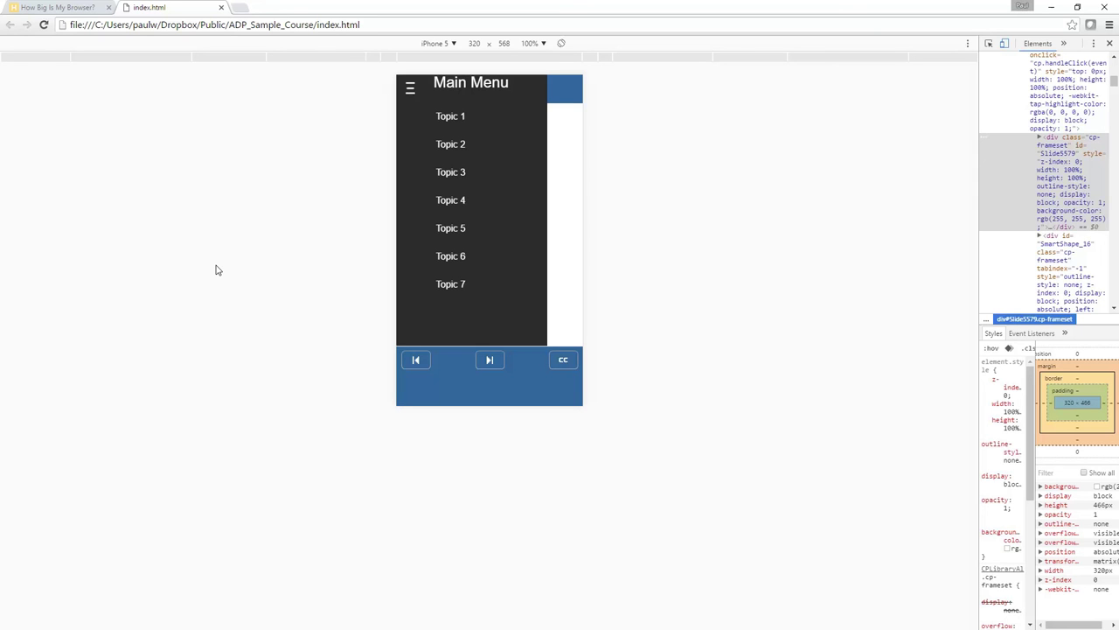
pyautogui.click(1111, 42)
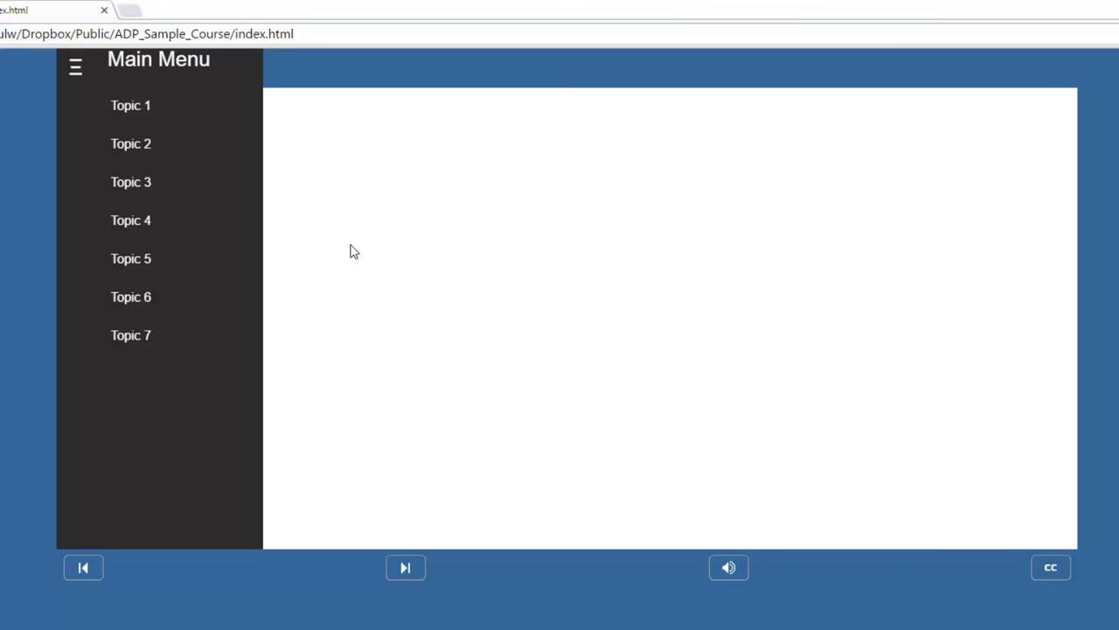
pyautogui.rightClick(369, 203)
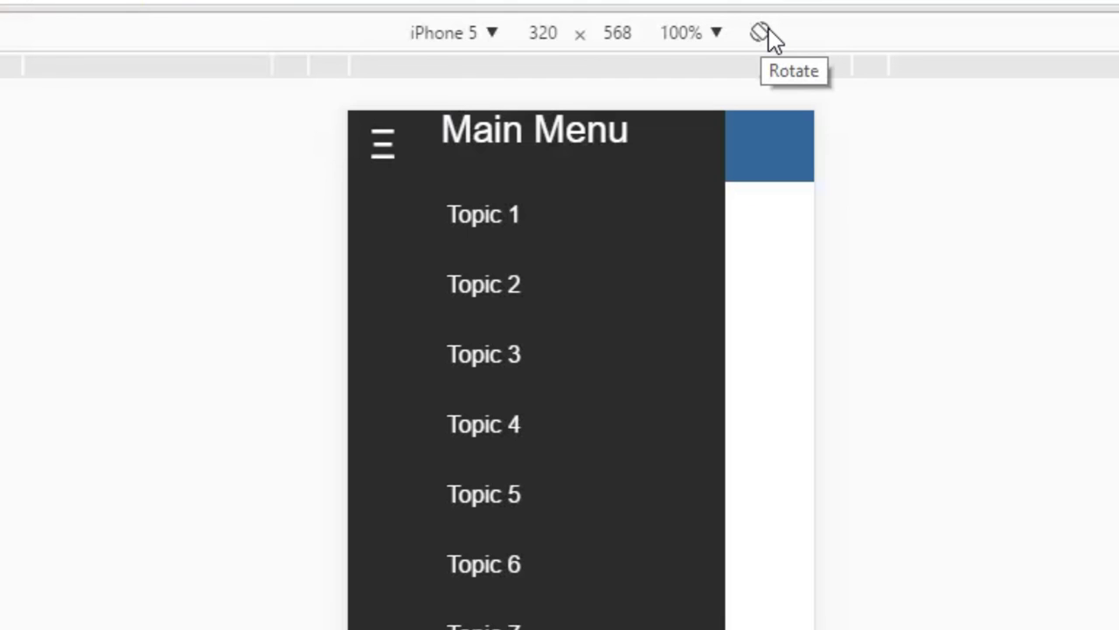
pyautogui.click(492, 35)
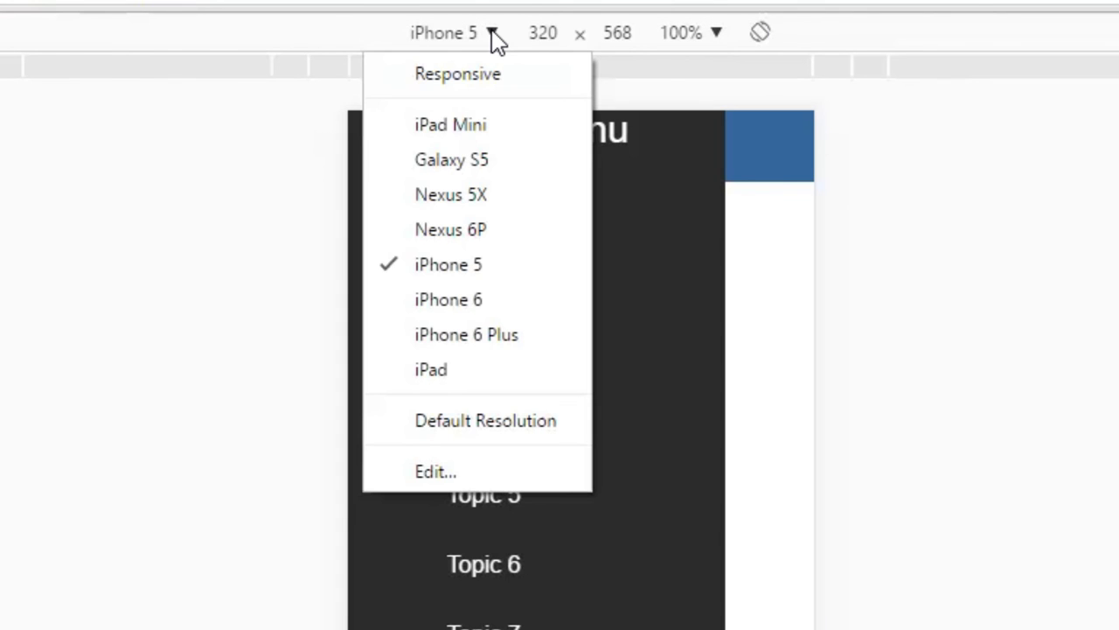
pyautogui.click(469, 112)
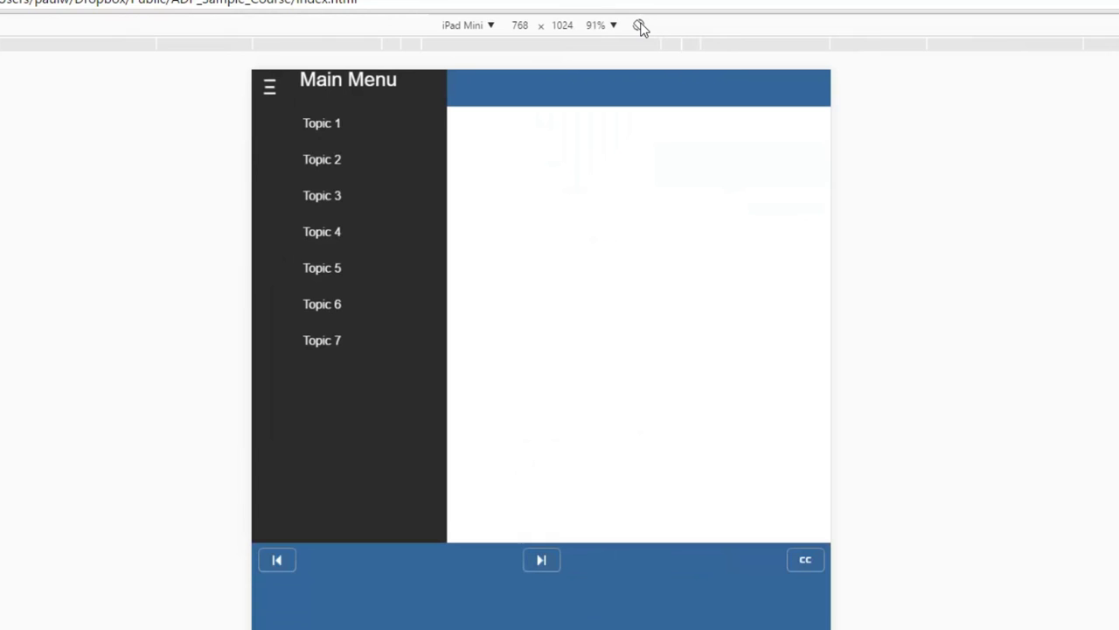
pyautogui.click(639, 27)
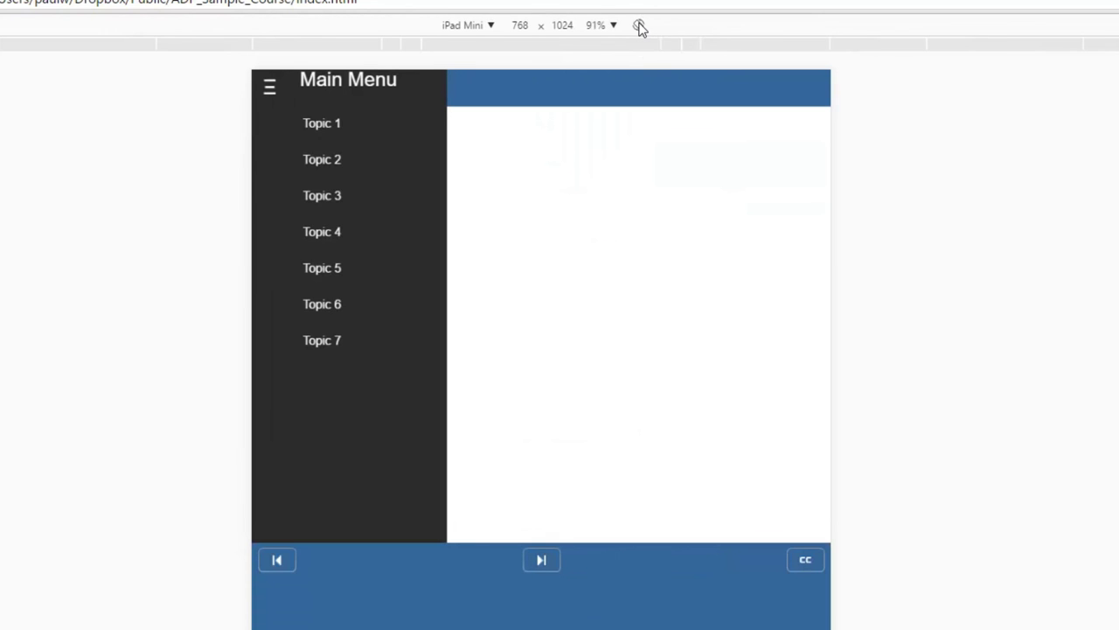